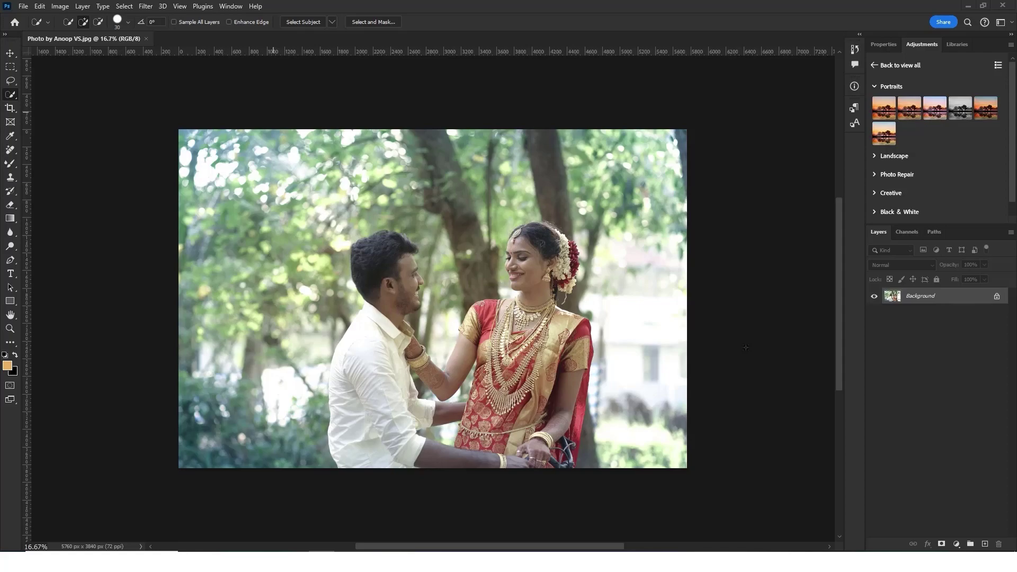
Open the Camera Raw Filter and set Vibrance +50, Temperature -1 and Saturation +8.
{"action": "left_click", "coordinate": [286, 150]}
{"action": "left_click", "coordinate": [146, 6]}
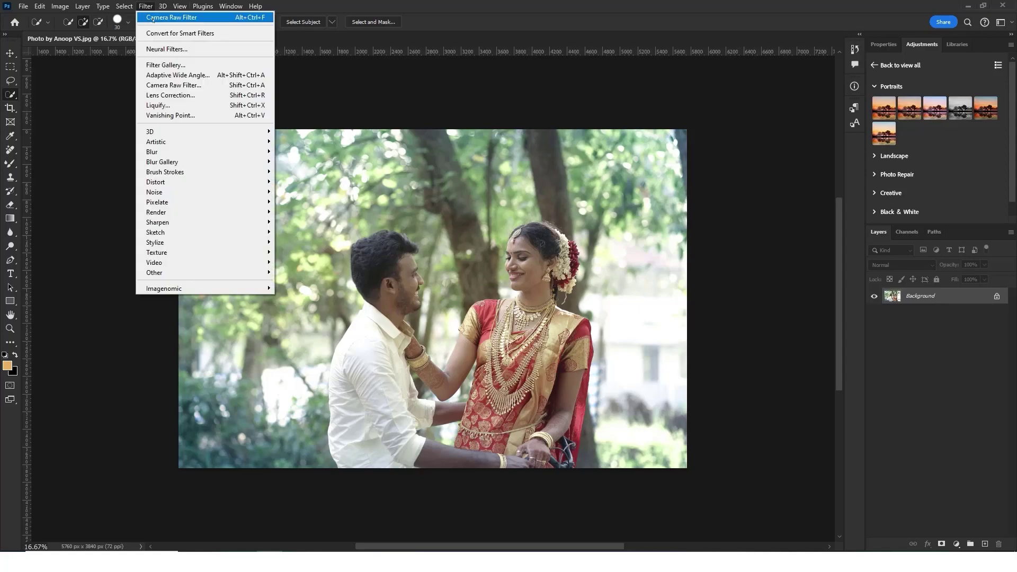
{"action": "left_click", "coordinate": [189, 86]}
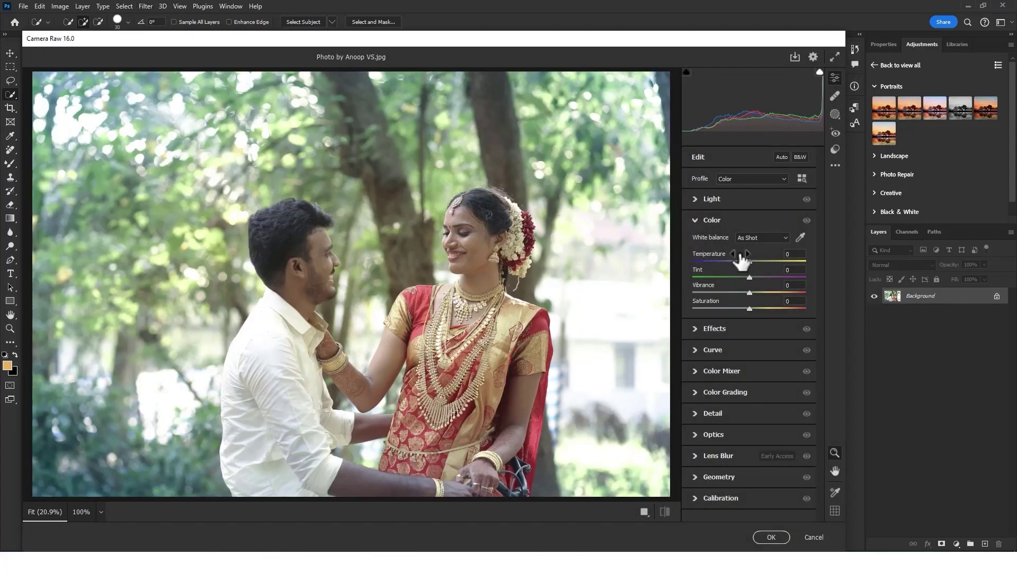
{"action": "left_click_drag", "start_coordinate": [748, 292], "coordinate": [777, 298]}
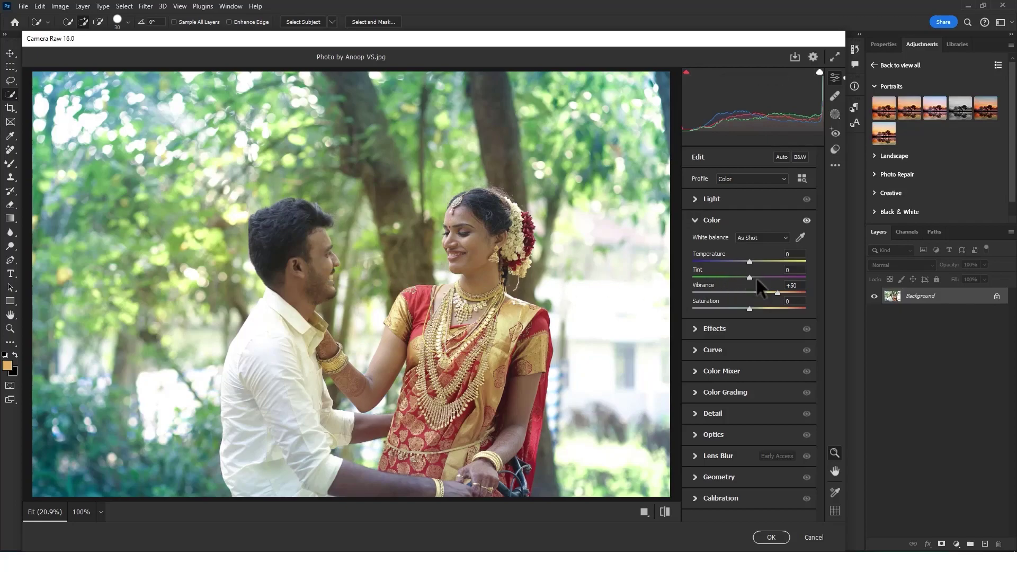
{"action": "left_click_drag", "start_coordinate": [748, 262], "coordinate": [749, 261]}
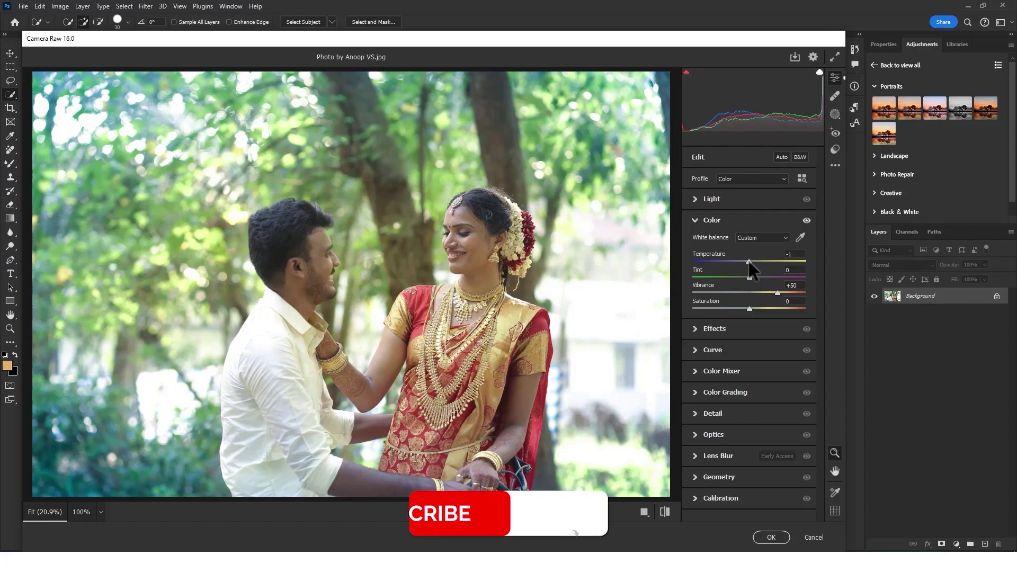
{"action": "left_click_drag", "start_coordinate": [750, 308], "coordinate": [754, 309]}
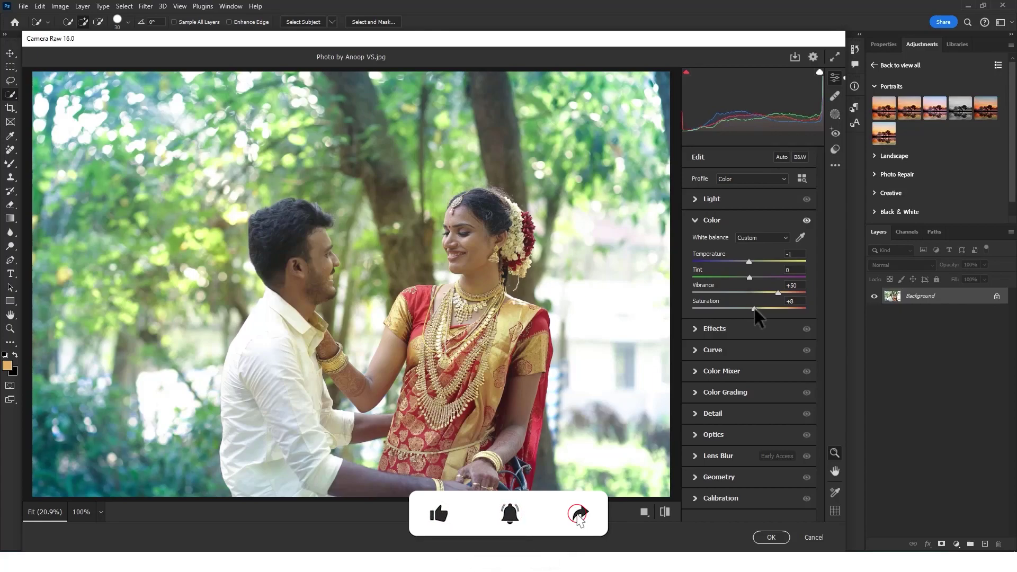
{"action": "left_click", "coordinate": [695, 220]}
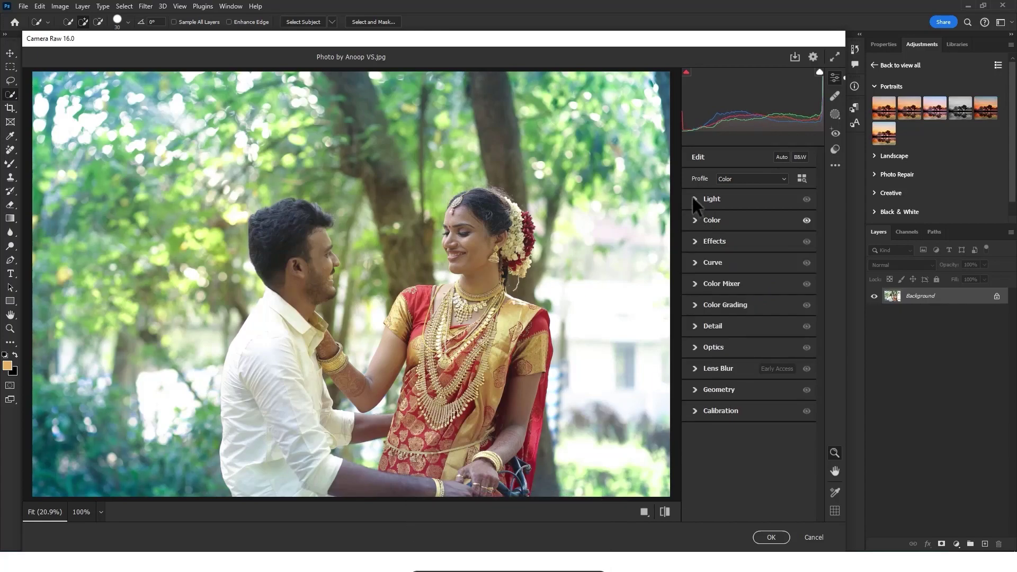
In Light, set Highlights -67, Shadows -27, Whites -30, Blacks -24, Exposure +0.10, Contrast +5.
{"action": "left_click", "coordinate": [694, 199]}
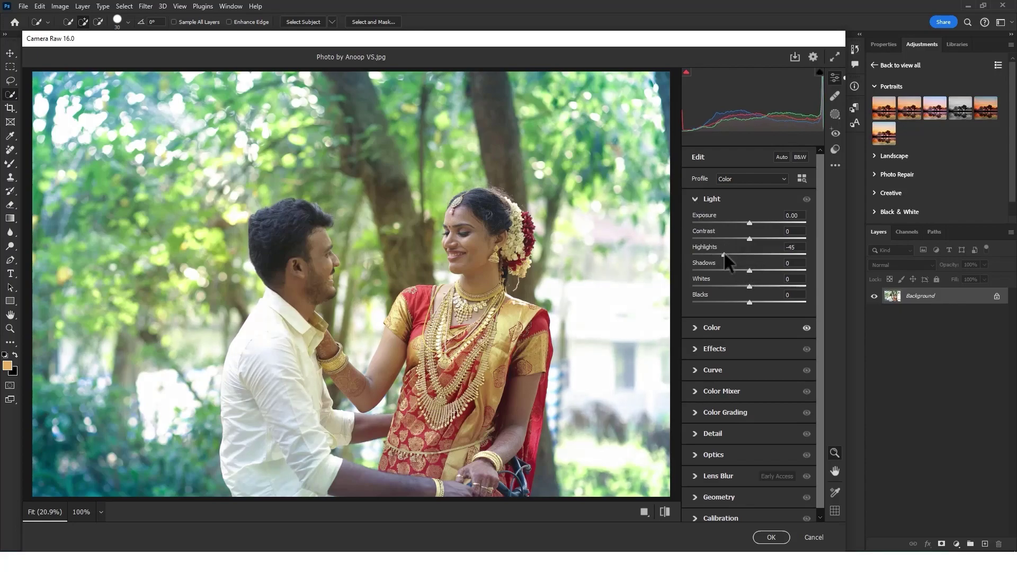
{"action": "mouse_move", "coordinate": [741, 252]}
{"action": "left_mouse_down"}
{"action": "mouse_move", "coordinate": [754, 253]}
{"action": "mouse_move", "coordinate": [712, 250]}
{"action": "mouse_move", "coordinate": [734, 270]}
{"action": "mouse_move", "coordinate": [732, 287]}
{"action": "left_mouse_up"}
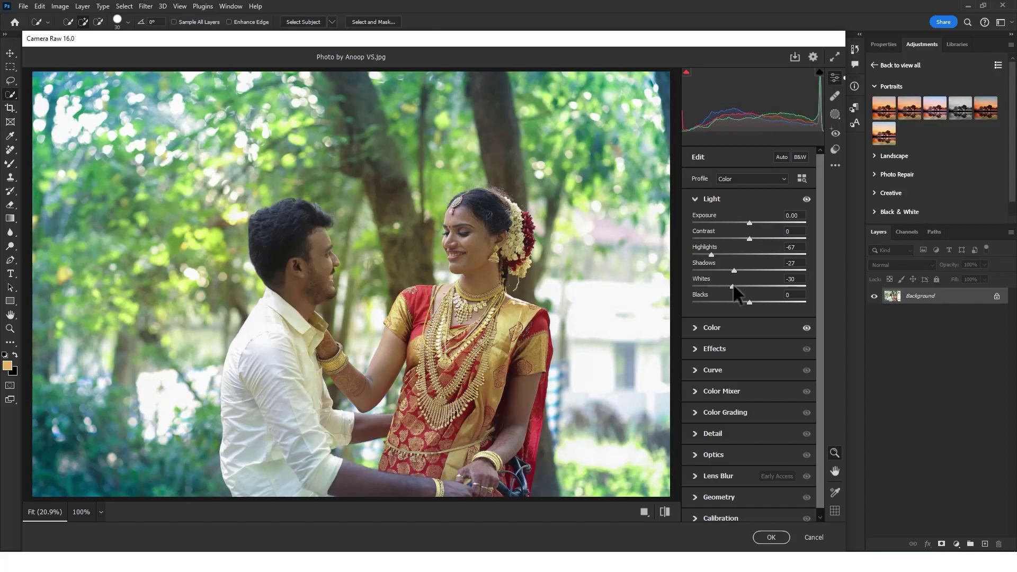
{"action": "left_click_drag", "start_coordinate": [749, 302], "coordinate": [739, 302]}
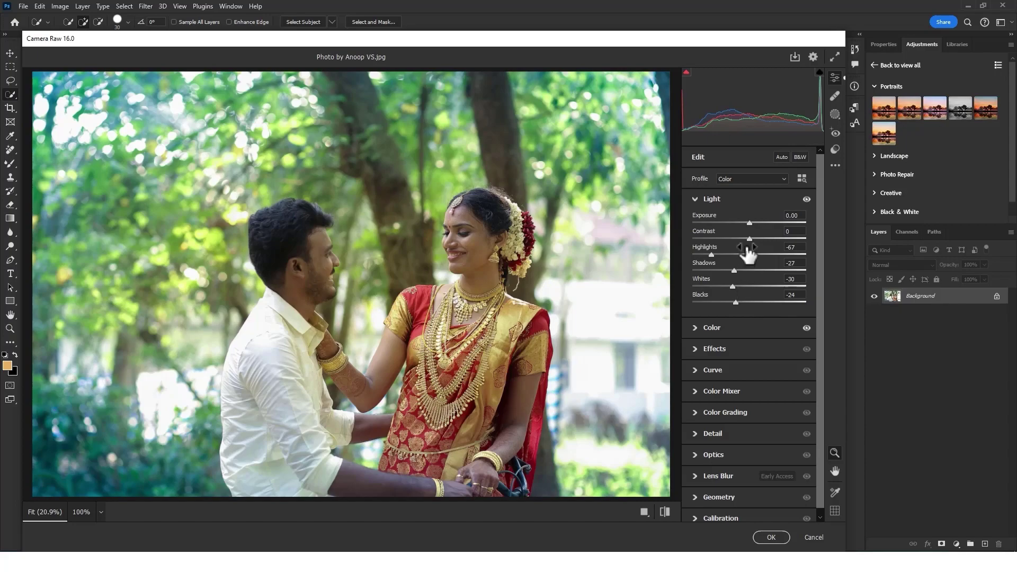
{"action": "left_click_drag", "start_coordinate": [753, 239], "coordinate": [755, 239]}
{"action": "left_click_drag", "start_coordinate": [748, 223], "coordinate": [752, 225]}
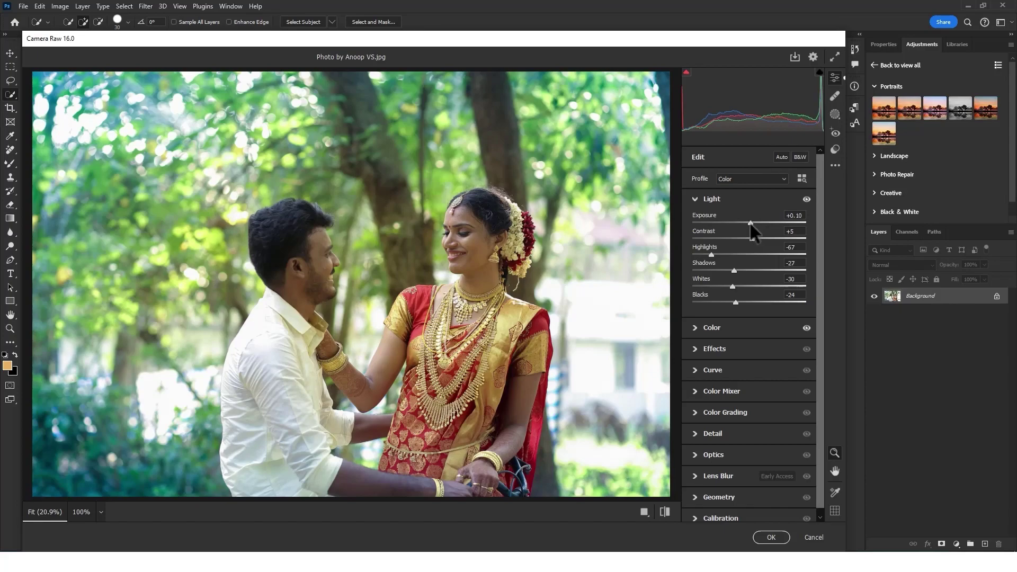
{"action": "left_click", "coordinate": [695, 198]}
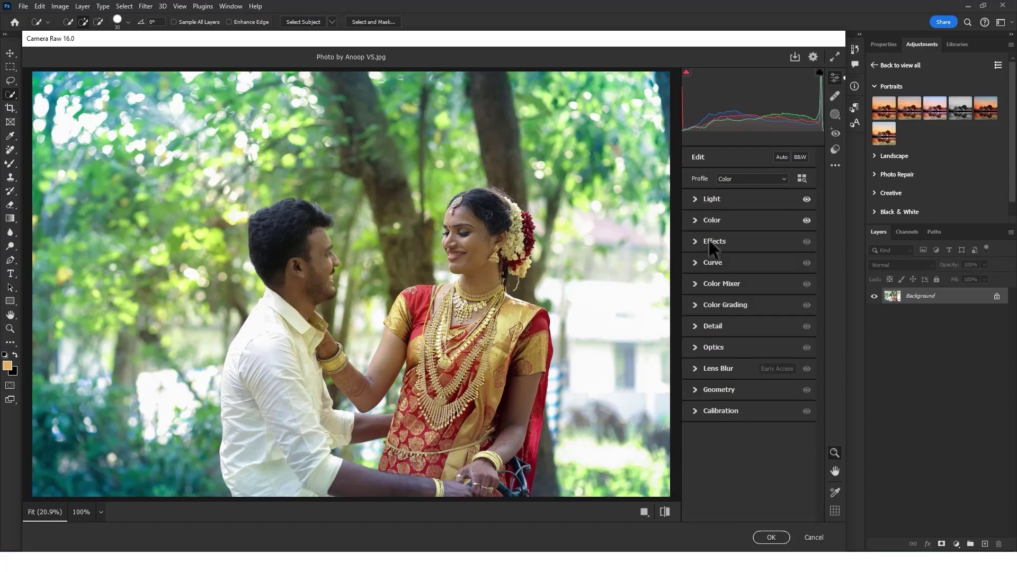
Set HSL saturation: Reds +50, Greens +36, Yellows +15, Oranges -7, Purples +25, Magentas +43, Blues -8.
{"action": "left_click", "coordinate": [698, 291]}
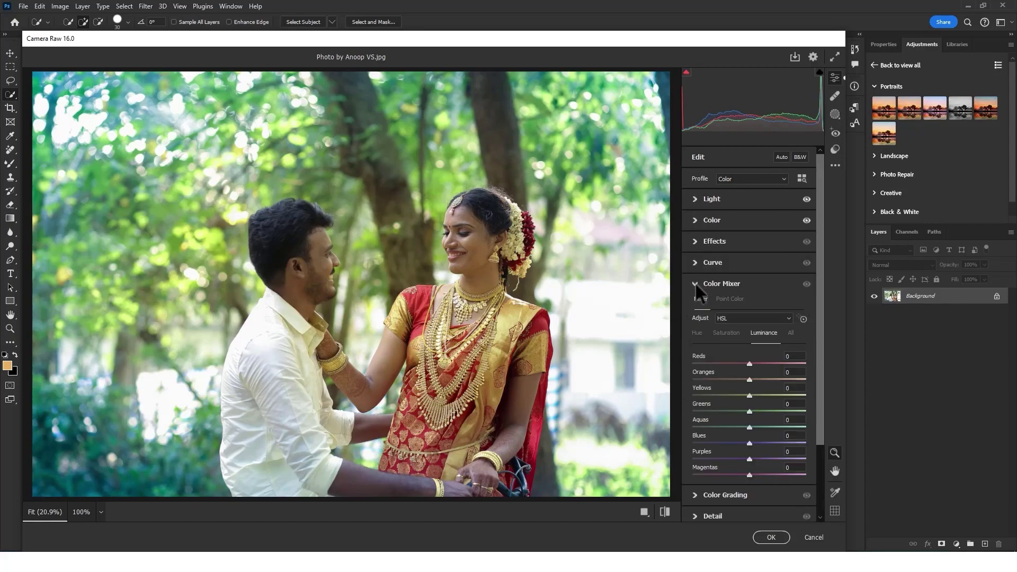
{"action": "left_click", "coordinate": [722, 333]}
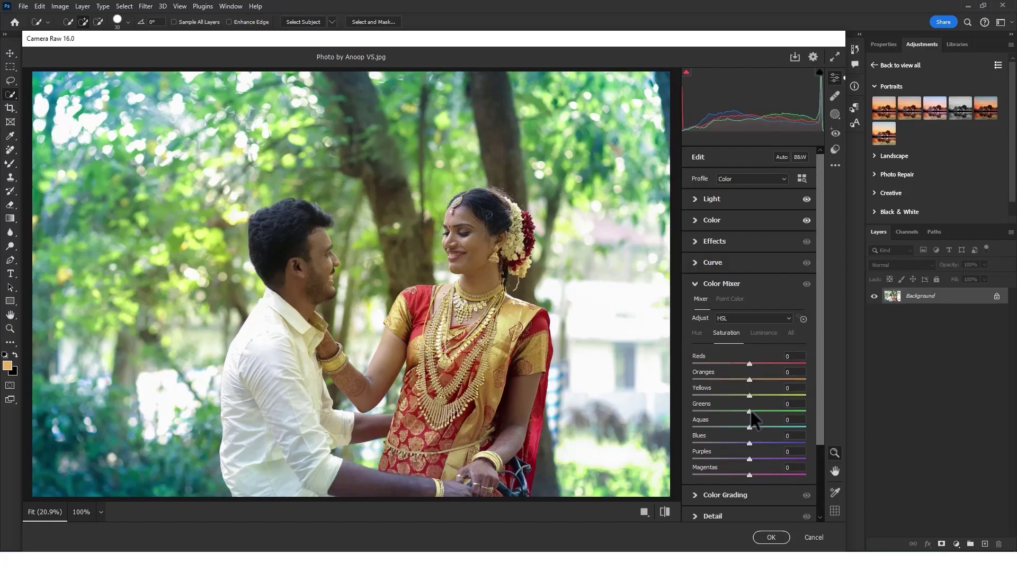
{"action": "mouse_move", "coordinate": [749, 411]}
{"action": "left_mouse_down"}
{"action": "mouse_move", "coordinate": [773, 410]}
{"action": "mouse_move", "coordinate": [756, 396]}
{"action": "mouse_move", "coordinate": [755, 363]}
{"action": "mouse_move", "coordinate": [783, 359]}
{"action": "mouse_move", "coordinate": [745, 380]}
{"action": "left_mouse_up"}
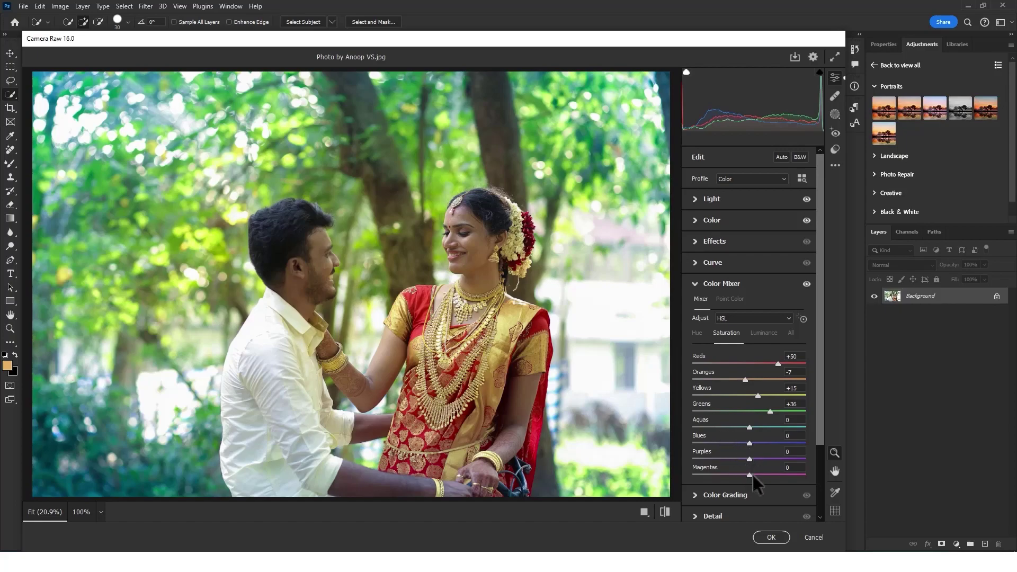
{"action": "left_click_drag", "start_coordinate": [751, 473], "coordinate": [764, 458]}
{"action": "left_click_drag", "start_coordinate": [755, 440], "coordinate": [802, 441]}
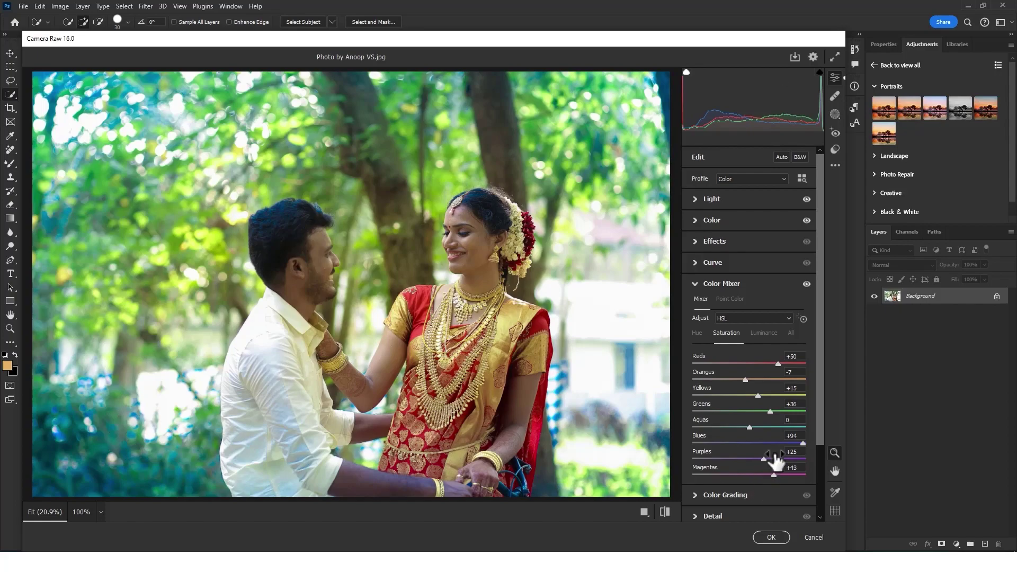
{"action": "left_click_drag", "start_coordinate": [802, 443], "coordinate": [741, 443]}
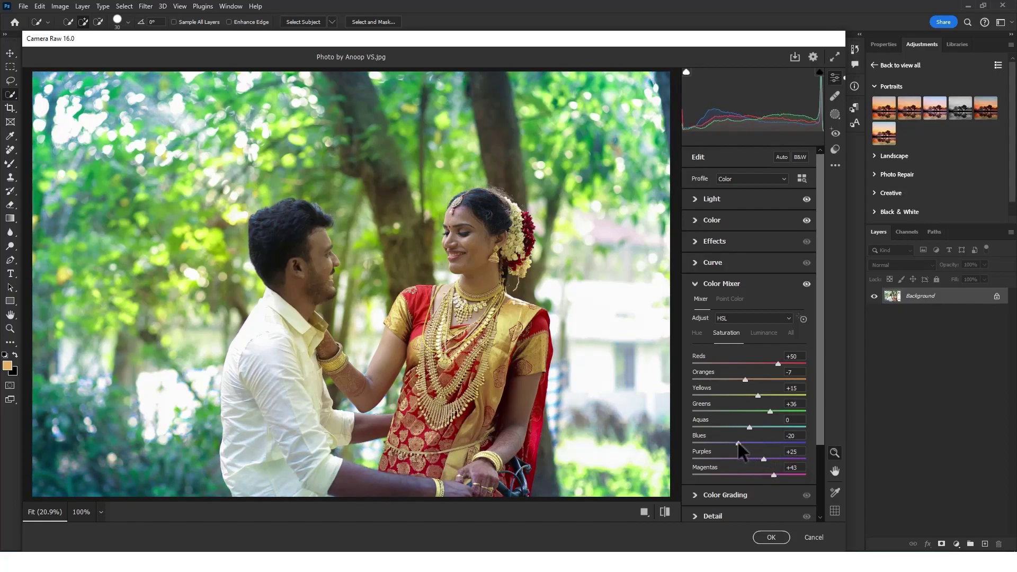
{"action": "left_click_drag", "start_coordinate": [742, 441], "coordinate": [744, 441]}
{"action": "left_click", "coordinate": [762, 332]}
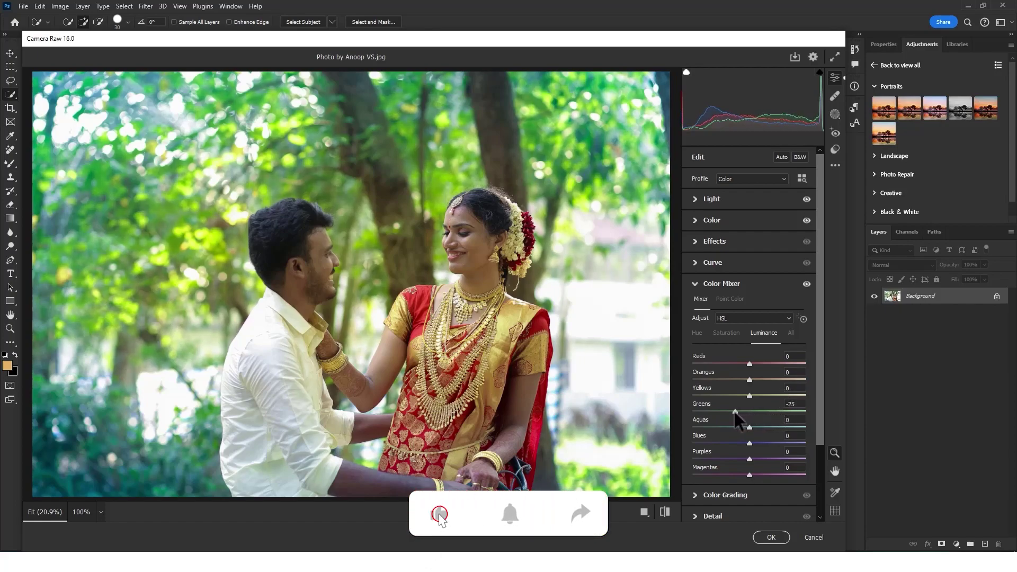
Set luminance Reds -14, Oranges +7, Yellows -7, Greens -46, compare Before/After, and apply the edits.
{"action": "mouse_move", "coordinate": [749, 412]}
{"action": "left_mouse_down"}
{"action": "mouse_move", "coordinate": [766, 411]}
{"action": "mouse_move", "coordinate": [723, 411]}
{"action": "left_mouse_up"}
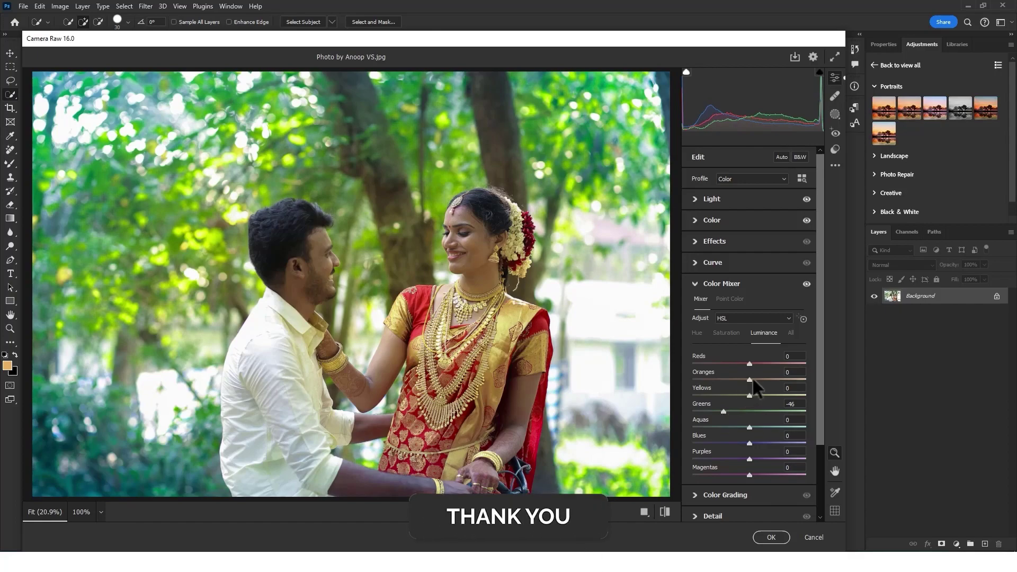
{"action": "left_click_drag", "start_coordinate": [749, 379], "coordinate": [748, 363]}
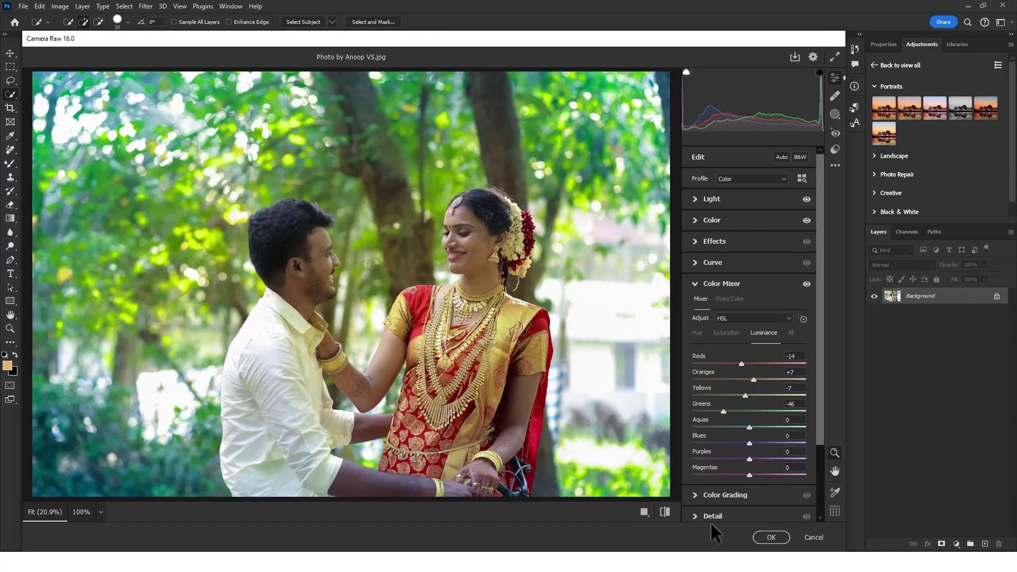
{"action": "left_click", "coordinate": [665, 511]}
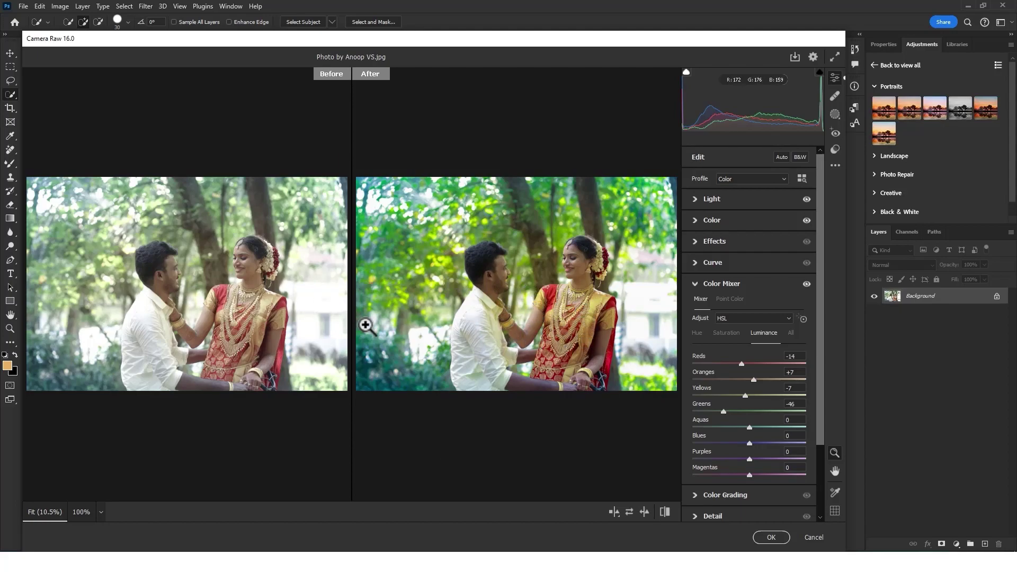
{"action": "left_click", "coordinate": [772, 537]}
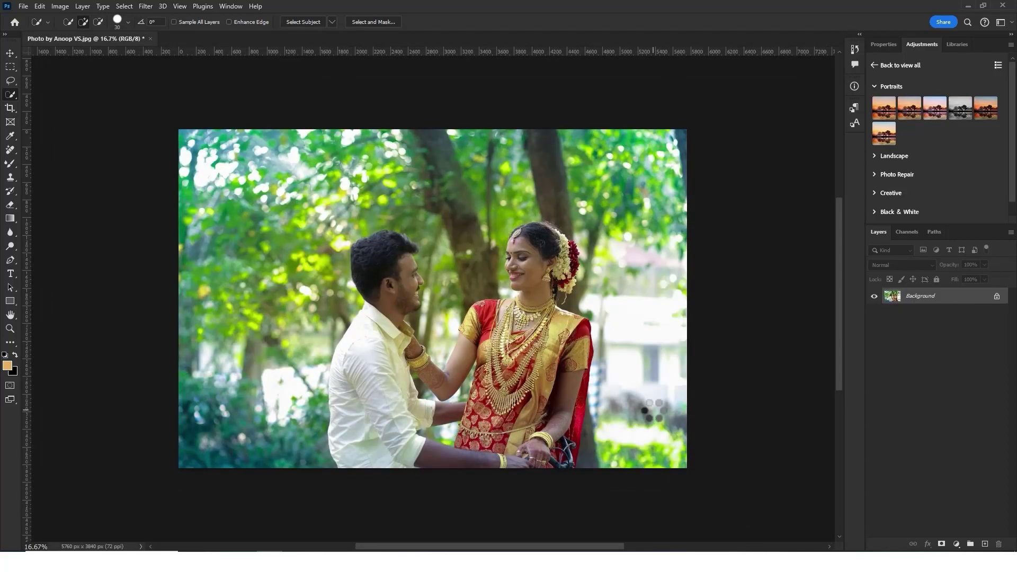
Apply a Levels adjustment with the white input point set to 248.
{"action": "key", "text": "ctrl+l"}
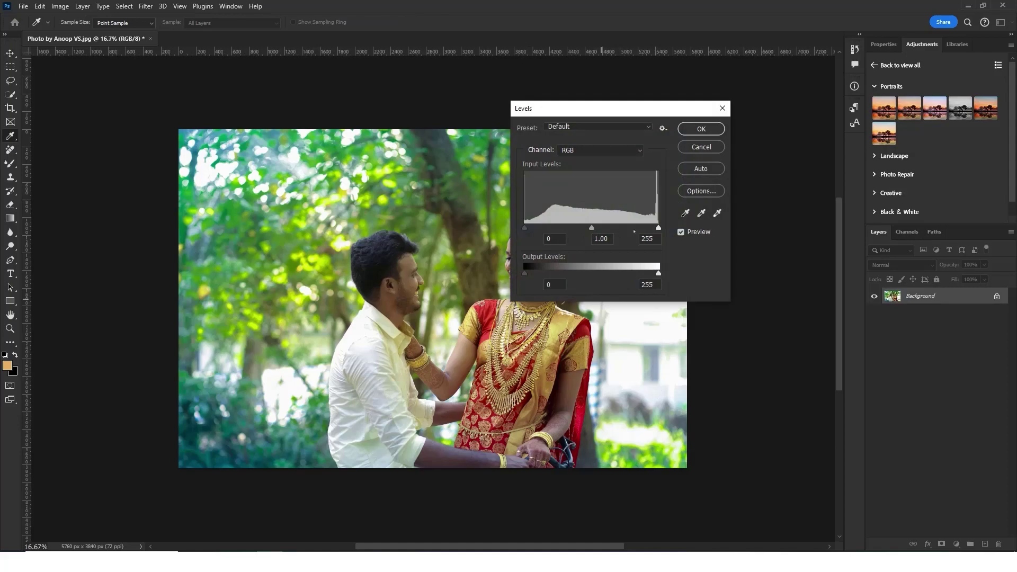
{"action": "left_click_drag", "start_coordinate": [658, 228], "coordinate": [655, 228]}
{"action": "left_click", "coordinate": [701, 128]}
{"action": "key", "text": "w"}
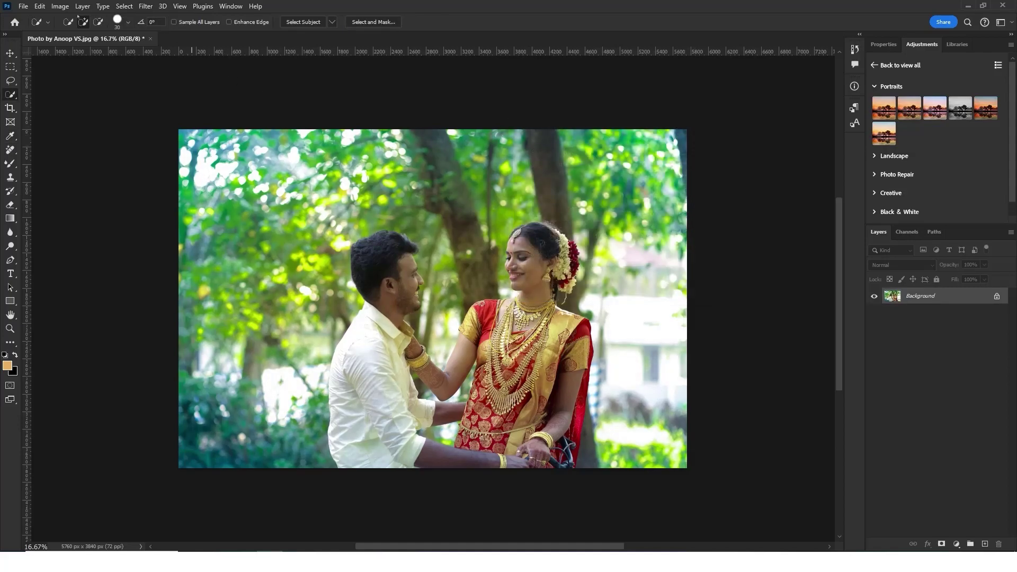
{"action": "left_click", "coordinate": [60, 6]}
{"action": "mouse_move", "coordinate": [76, 33]}
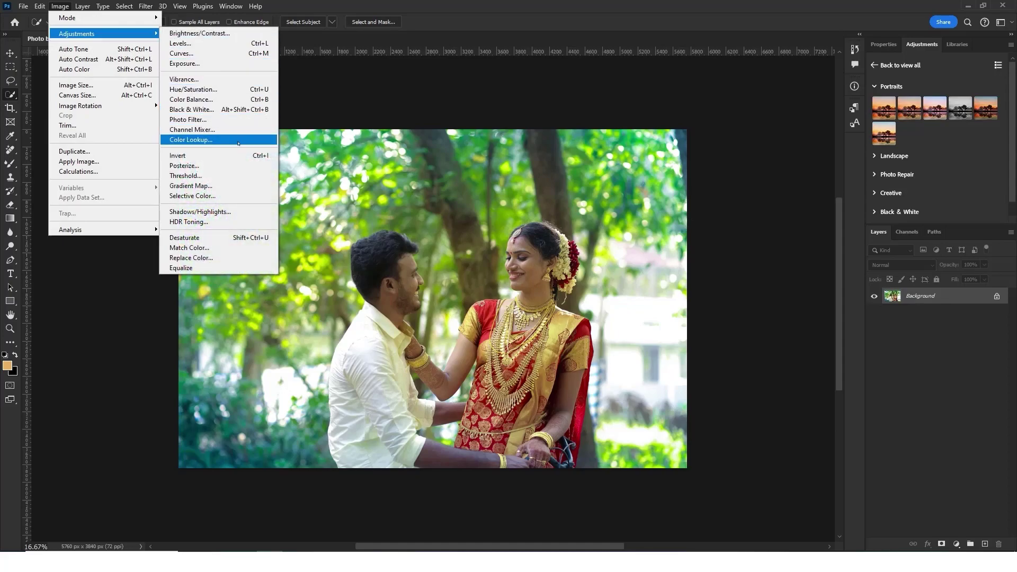
Open Selective Color, give the Blacks range 5% black, then switch to Neutrals.
{"action": "left_click", "coordinate": [228, 195]}
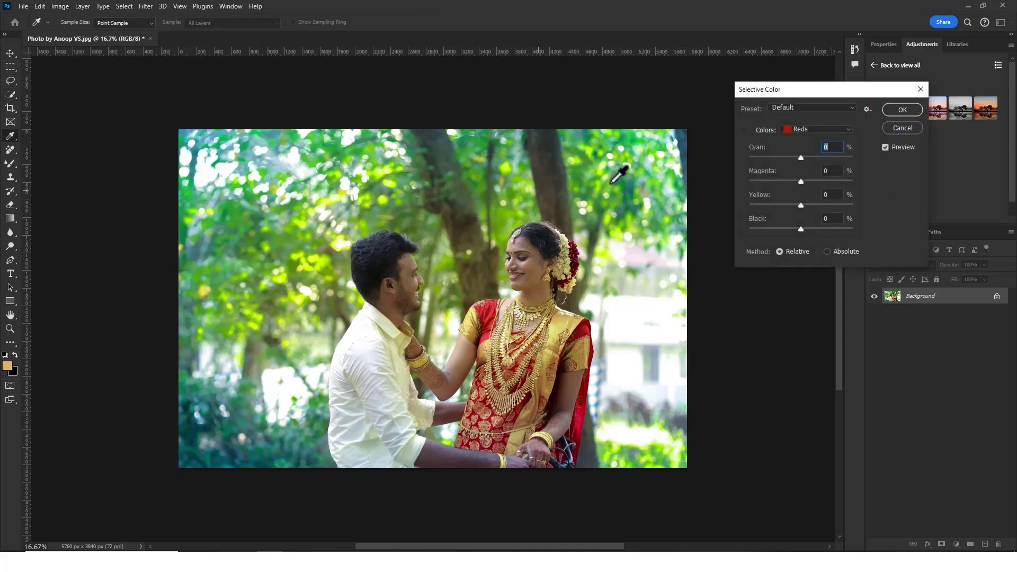
{"action": "left_click", "coordinate": [818, 129]}
{"action": "left_click", "coordinate": [820, 223]}
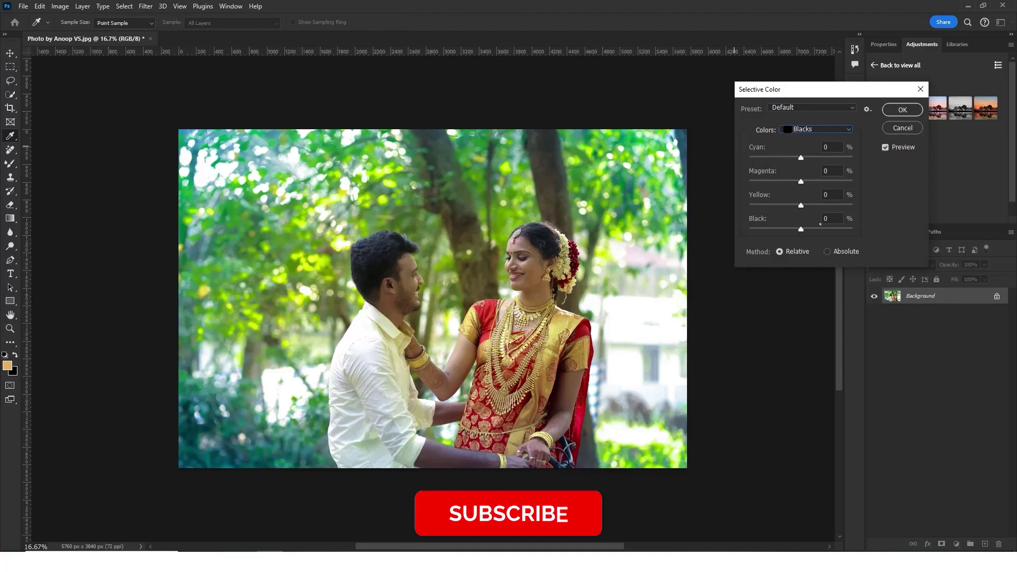
{"action": "type", "text": "5"}
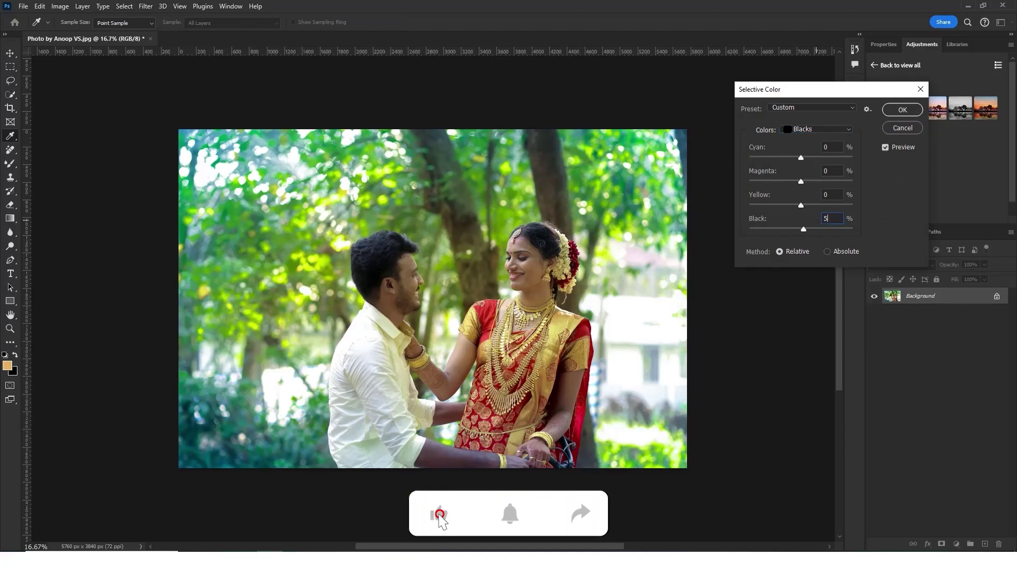
{"action": "left_click", "coordinate": [818, 129]}
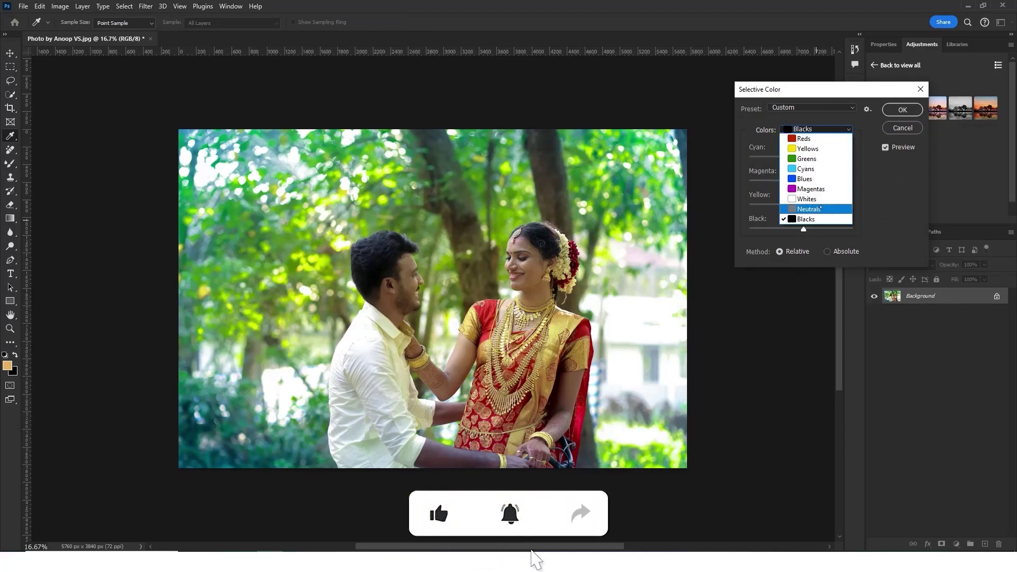
{"action": "left_click", "coordinate": [820, 209]}
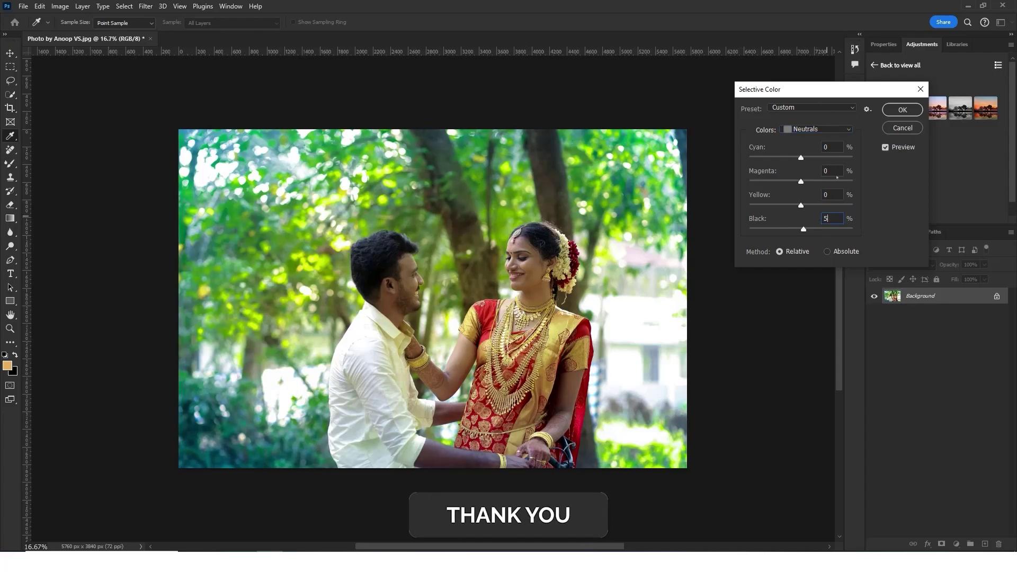
{"action": "left_click", "coordinate": [901, 110]}
{"action": "key", "text": "w"}
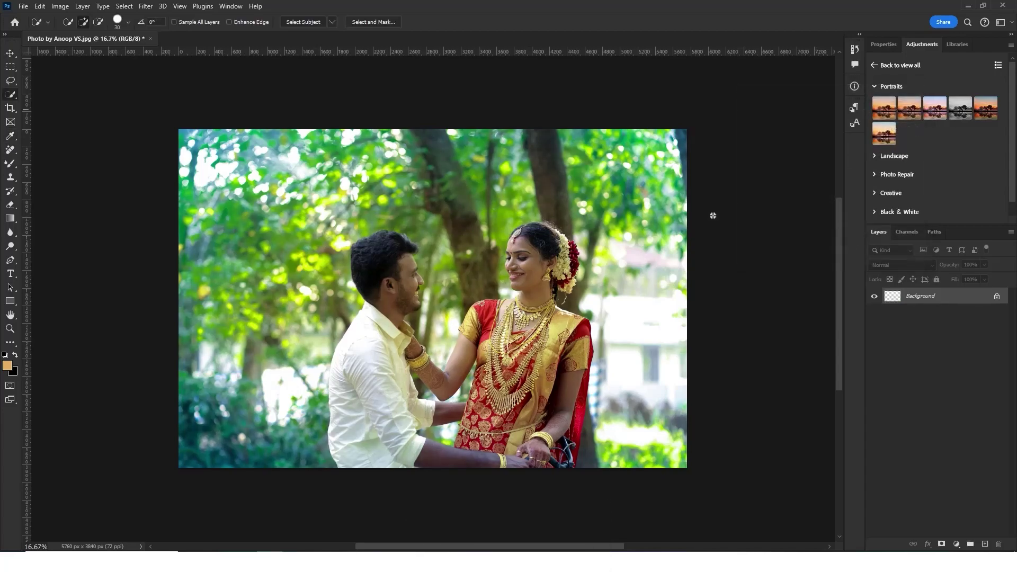
{"action": "key", "text": "ctrl+plus"}
{"action": "key", "text": "ctrl+plus"}
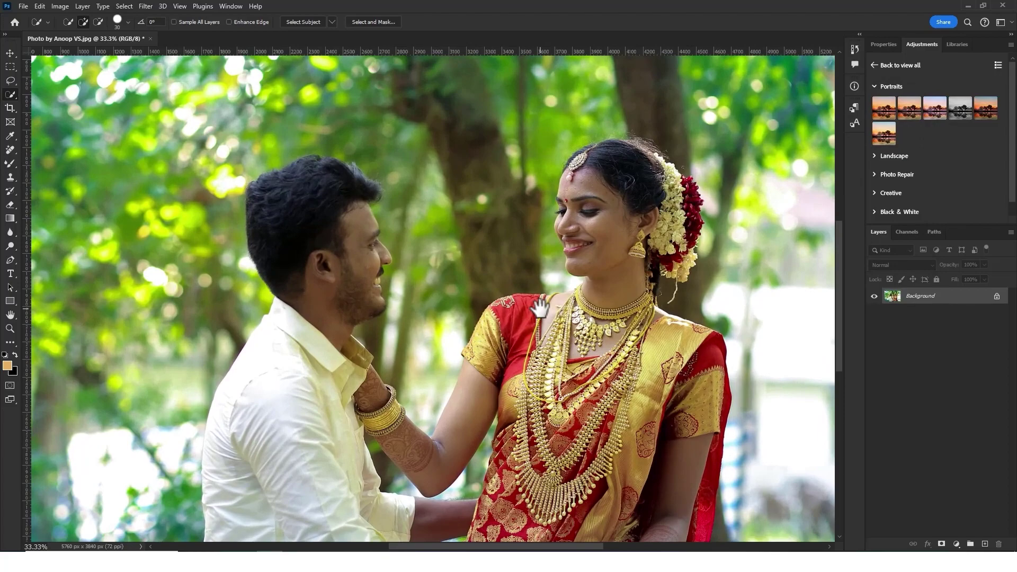
{"action": "left_click_drag", "start_coordinate": [539, 308], "coordinate": [519, 203]}
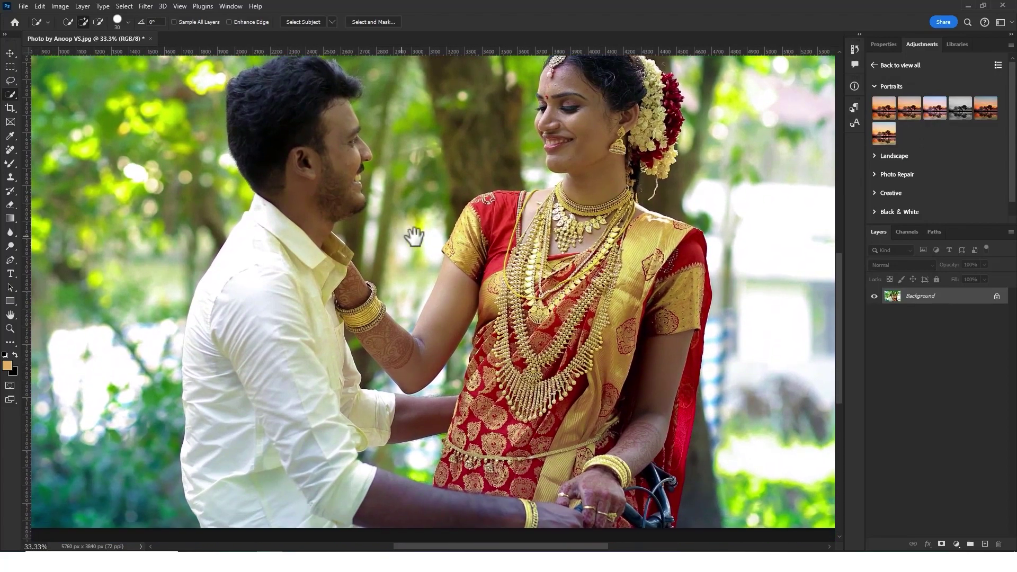
{"action": "left_click_drag", "start_coordinate": [413, 236], "coordinate": [476, 249]}
{"action": "mouse_move", "coordinate": [399, 215]}
{"action": "left_mouse_down"}
{"action": "mouse_move", "coordinate": [523, 279]}
{"action": "mouse_move", "coordinate": [488, 268]}
{"action": "left_mouse_up"}
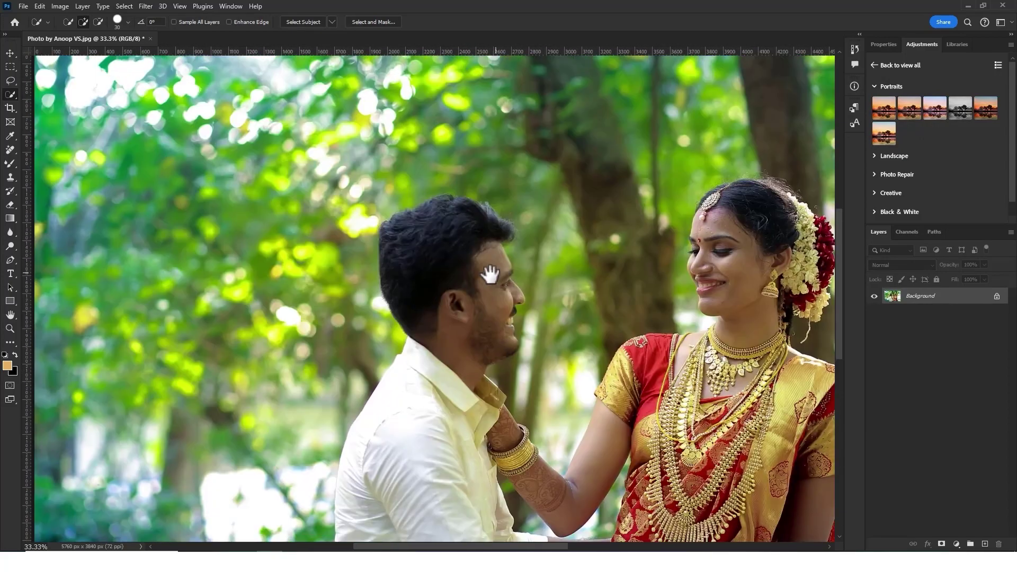
{"action": "key", "text": "ctrl+minus"}
{"action": "key", "text": "ctrl+minus"}
{"action": "left_click_drag", "start_coordinate": [563, 291], "coordinate": [545, 292]}
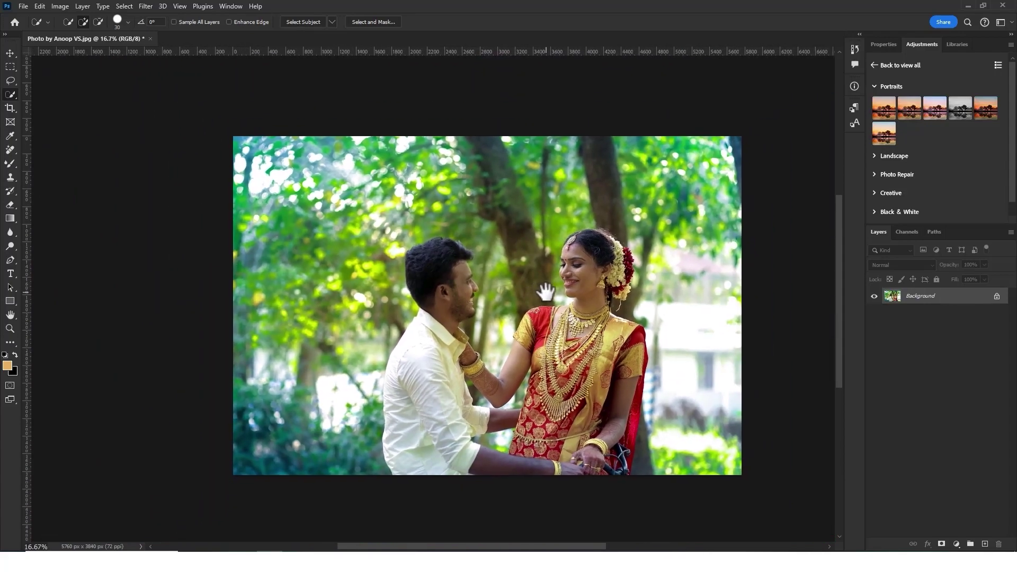